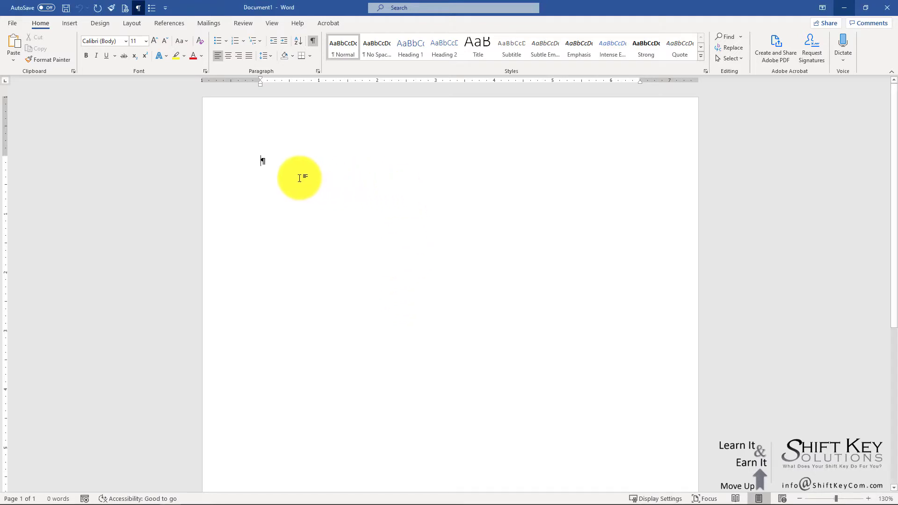
Step: Add two blank paragraphs to the empty document and insert the picture cakes.png from this device in the third one
{"action": "key", "text": "Return"}
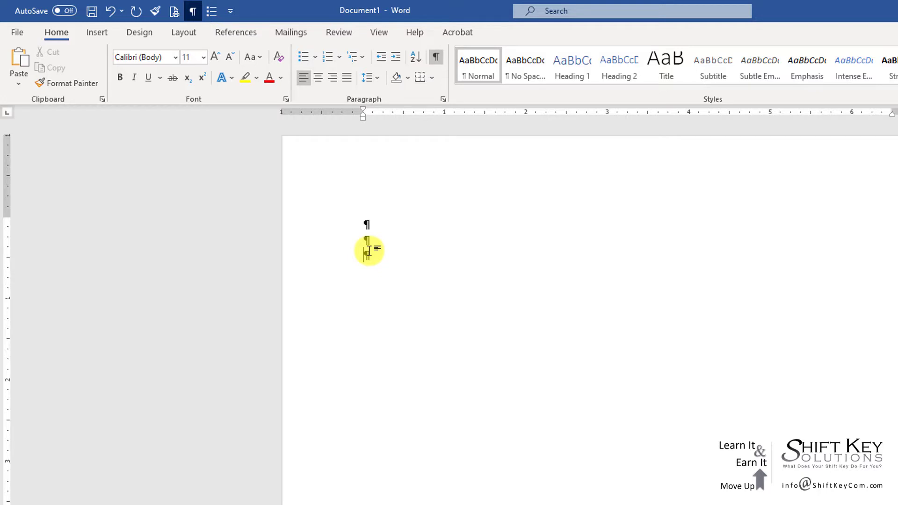
{"action": "left_click", "coordinate": [392, 263]}
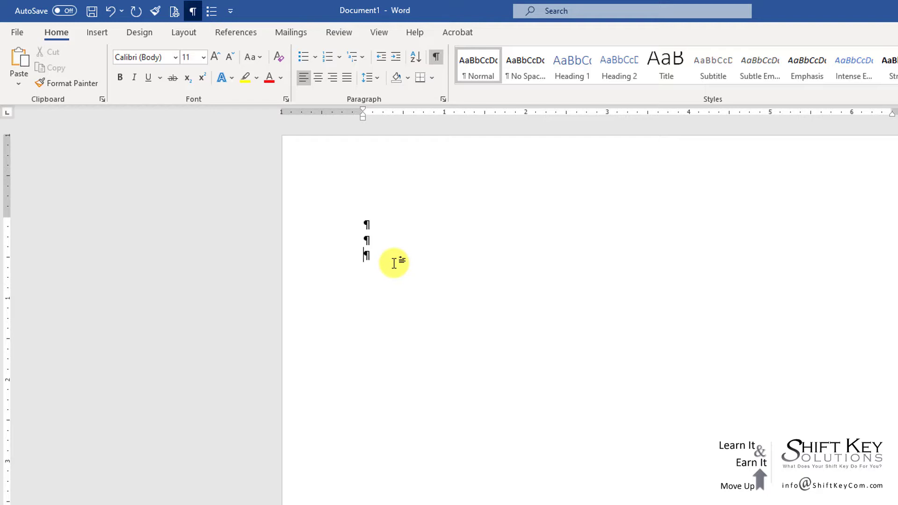
{"action": "left_click", "coordinate": [94, 32]}
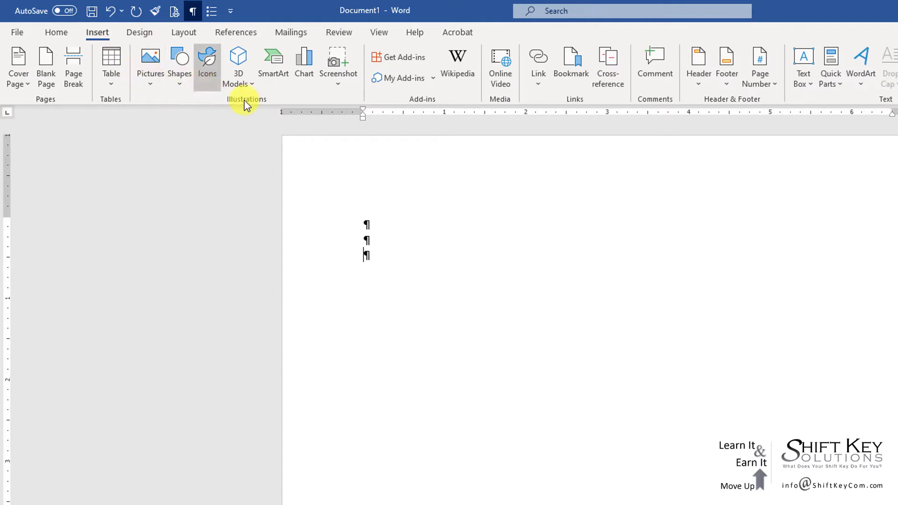
{"action": "left_click", "coordinate": [156, 85]}
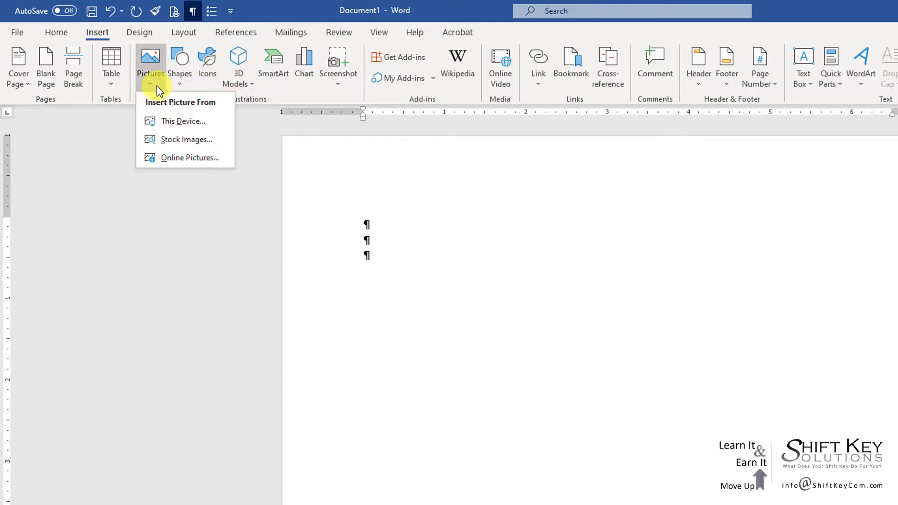
{"action": "left_click", "coordinate": [191, 123]}
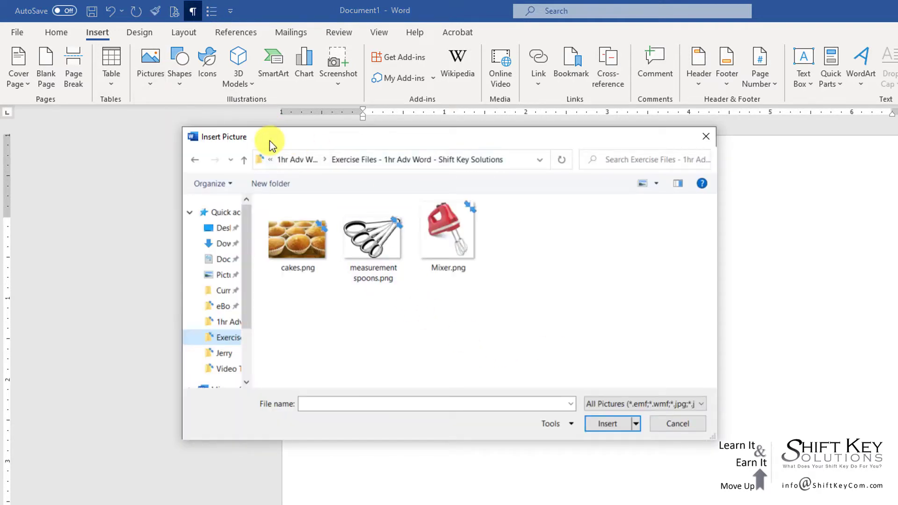
{"action": "left_click", "coordinate": [293, 255]}
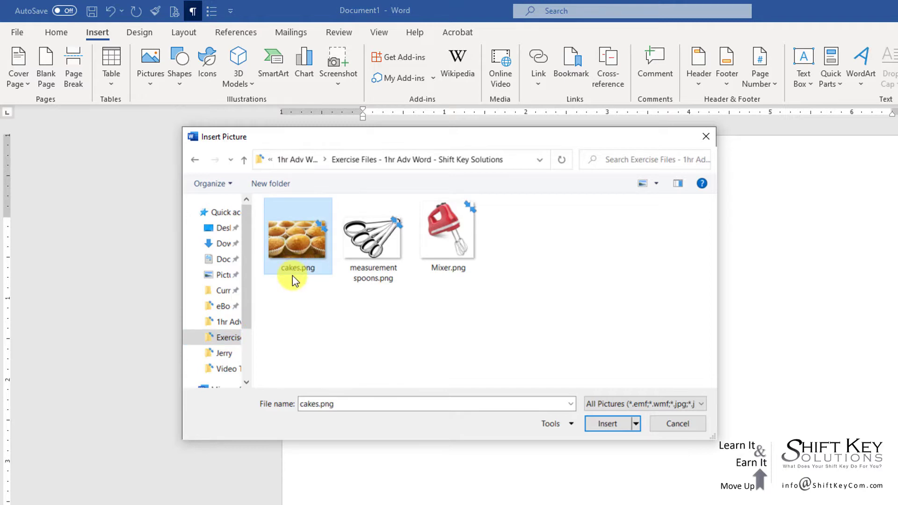
{"action": "double_click", "coordinate": [303, 256]}
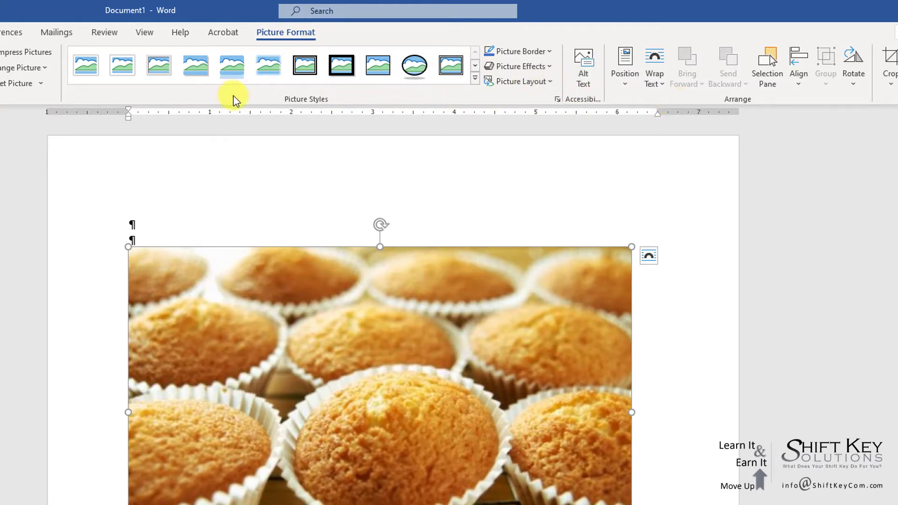
Step: Set the text wrapping of the cakes picture to Top and Bottom
{"action": "left_click", "coordinate": [231, 226]}
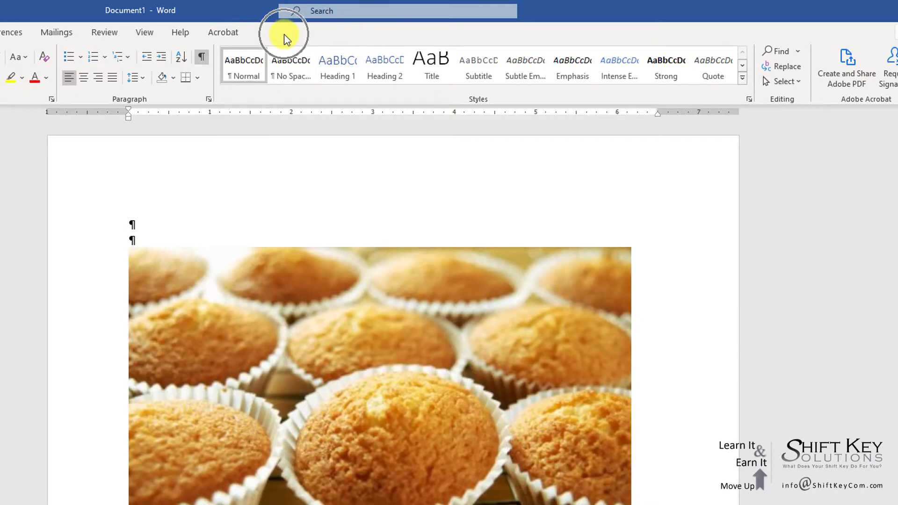
{"action": "left_click", "coordinate": [288, 367]}
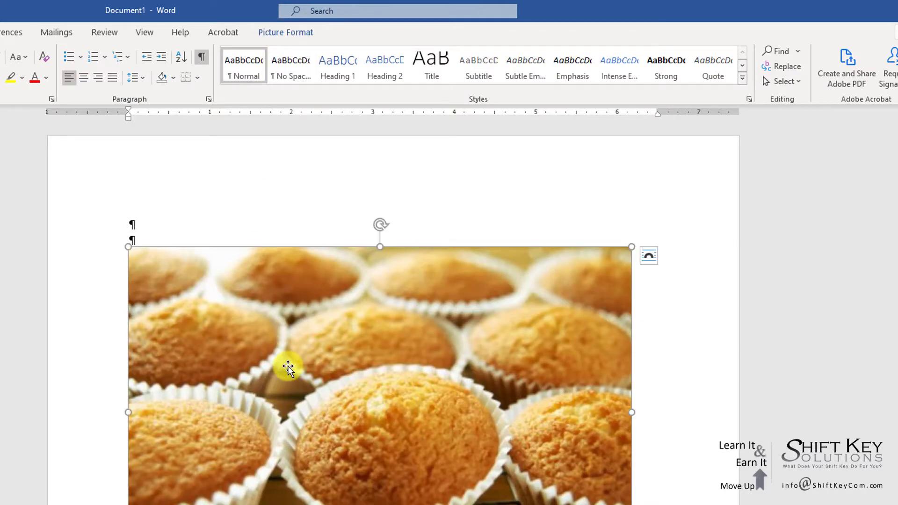
{"action": "left_click", "coordinate": [287, 367]}
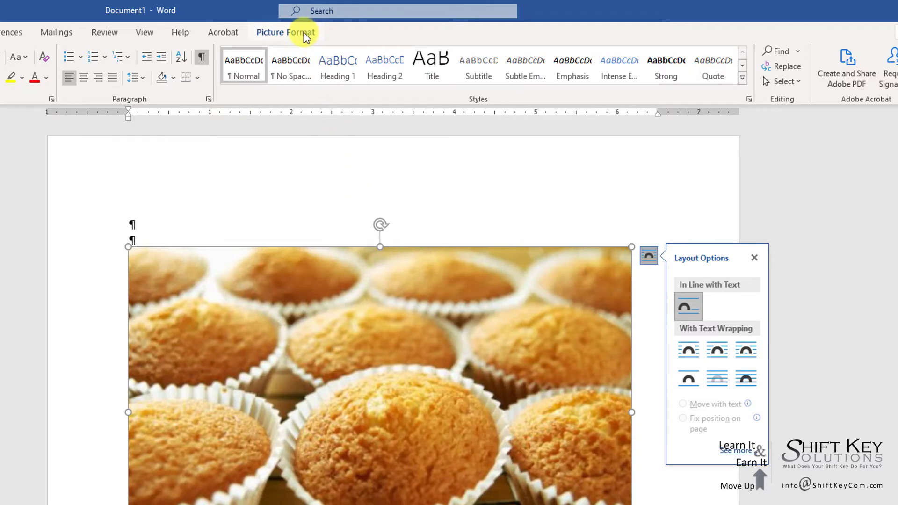
{"action": "left_click", "coordinate": [303, 33]}
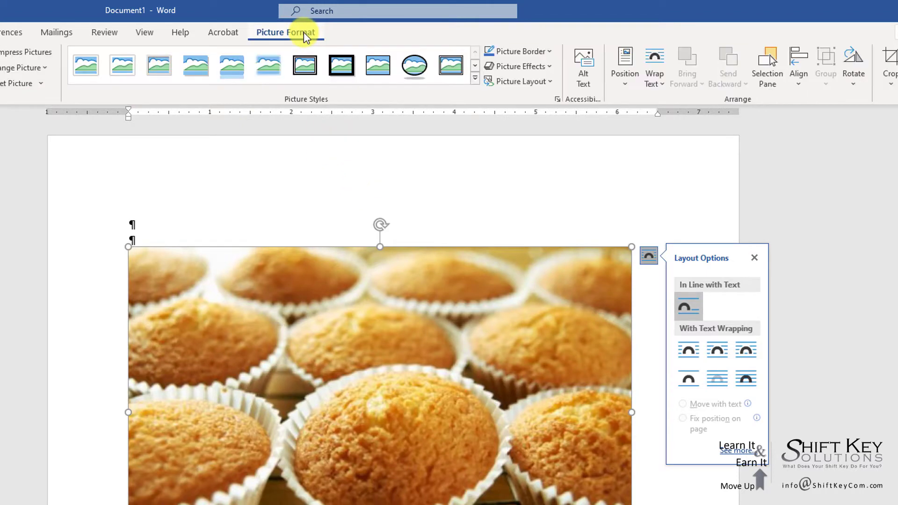
{"action": "left_click", "coordinate": [737, 104]}
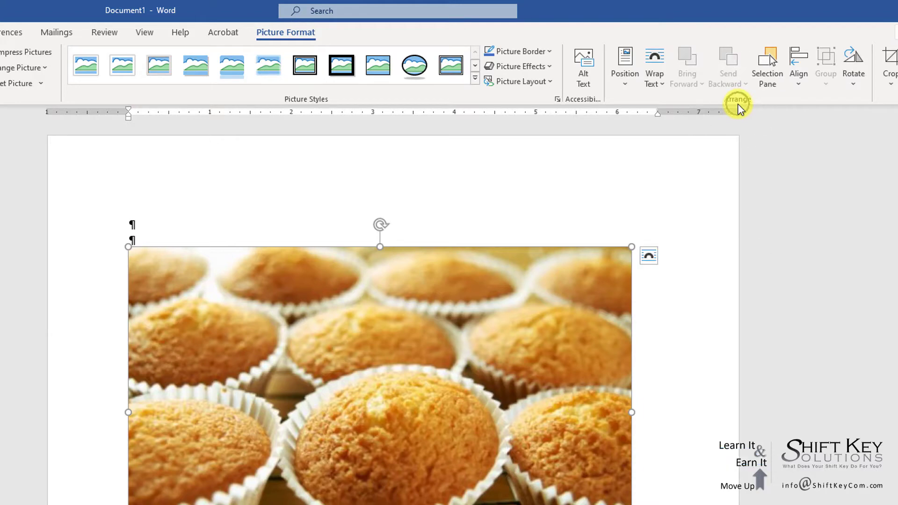
{"action": "left_click", "coordinate": [653, 86]}
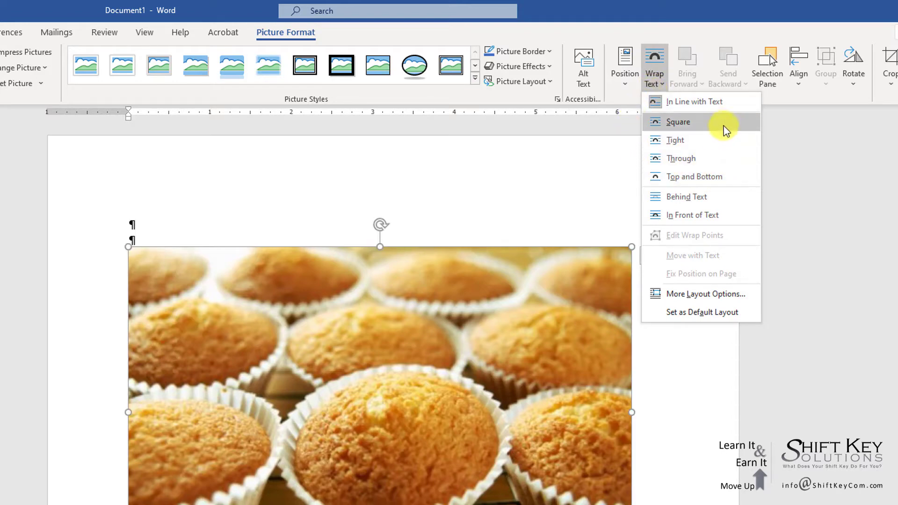
{"action": "left_click", "coordinate": [728, 175]}
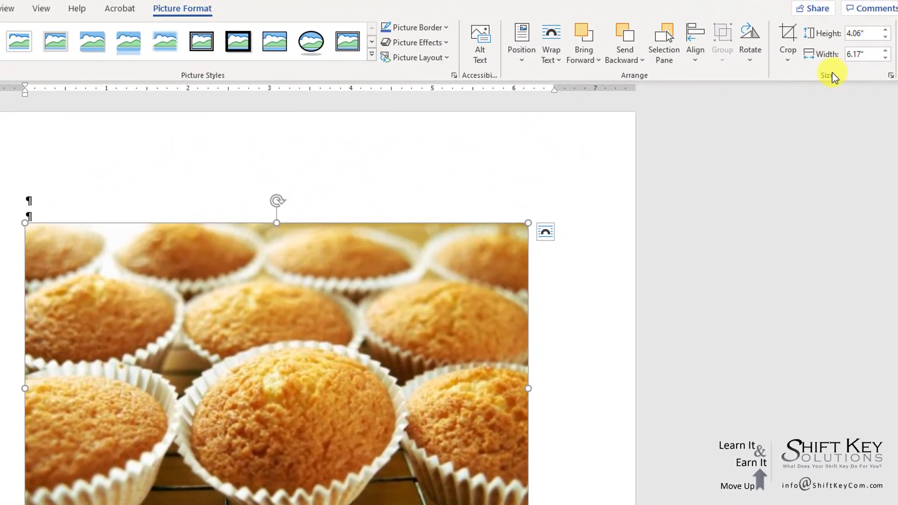
Step: Crop the cakes picture to the Flowchart: Document shape
{"action": "key", "text": "ctrl"}
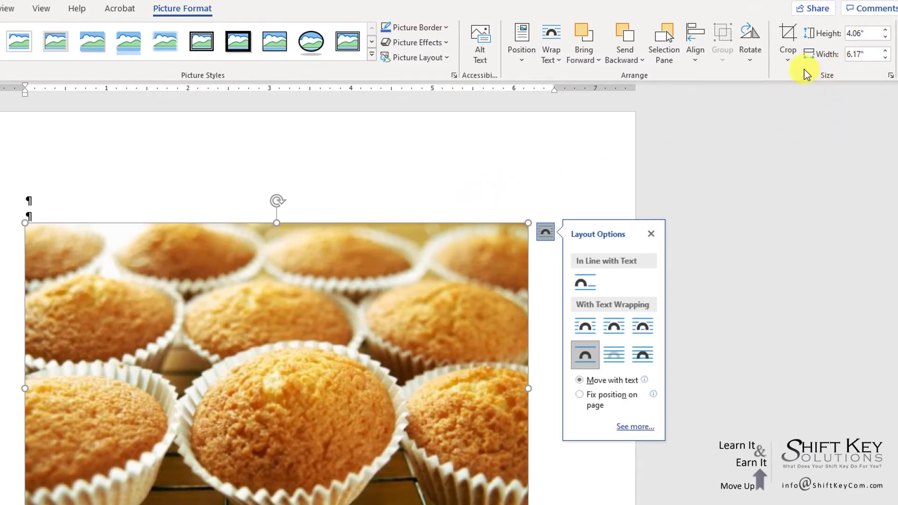
{"action": "left_click", "coordinate": [793, 64]}
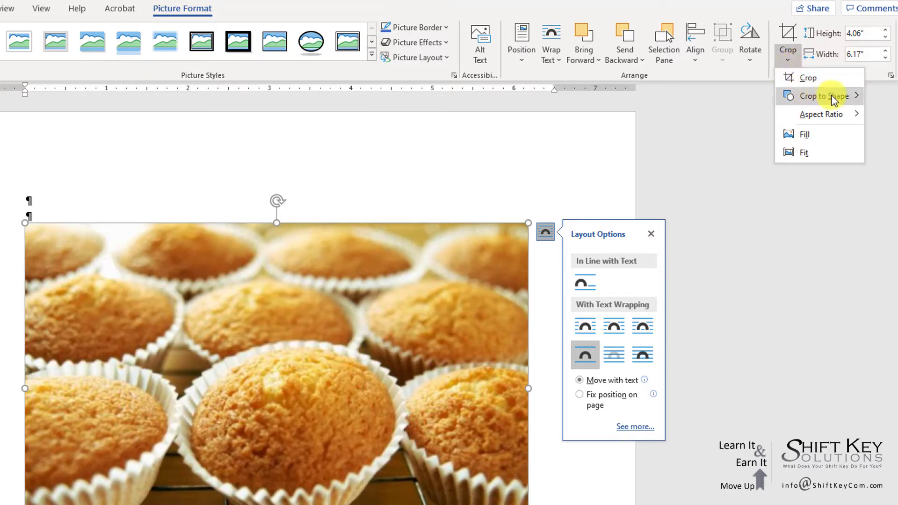
{"action": "mouse_move", "coordinate": [834, 95]}
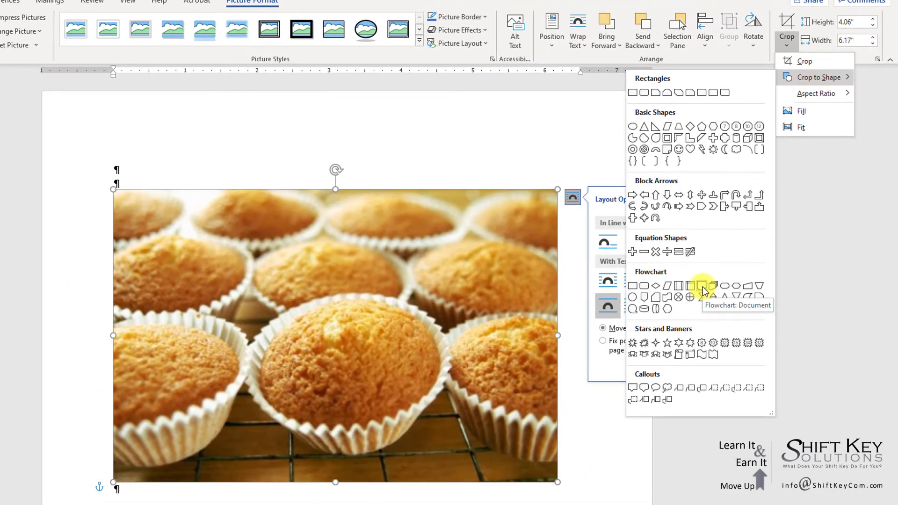
{"action": "left_click", "coordinate": [703, 286]}
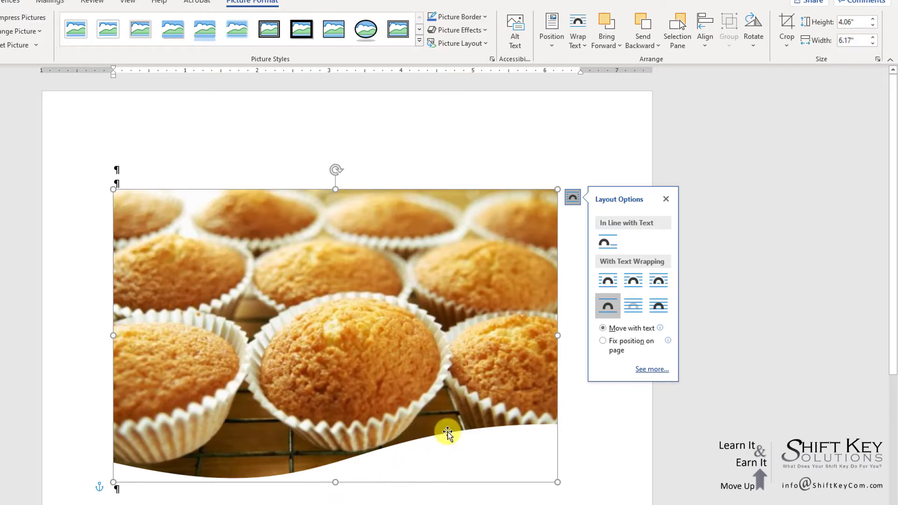
Step: Add a blank paragraph after the cakes picture and move the picture up so that two empty paragraphs follow it
{"action": "left_click", "coordinate": [319, 502]}
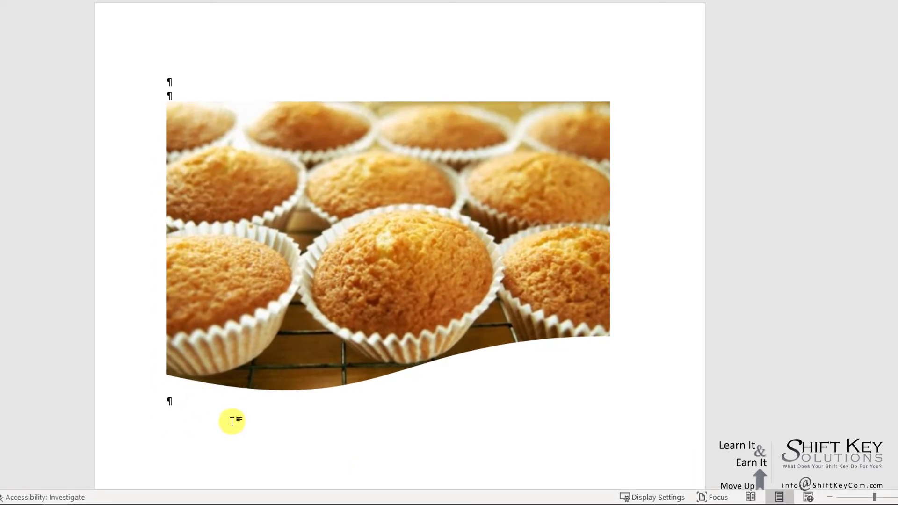
{"action": "key", "text": "Return"}
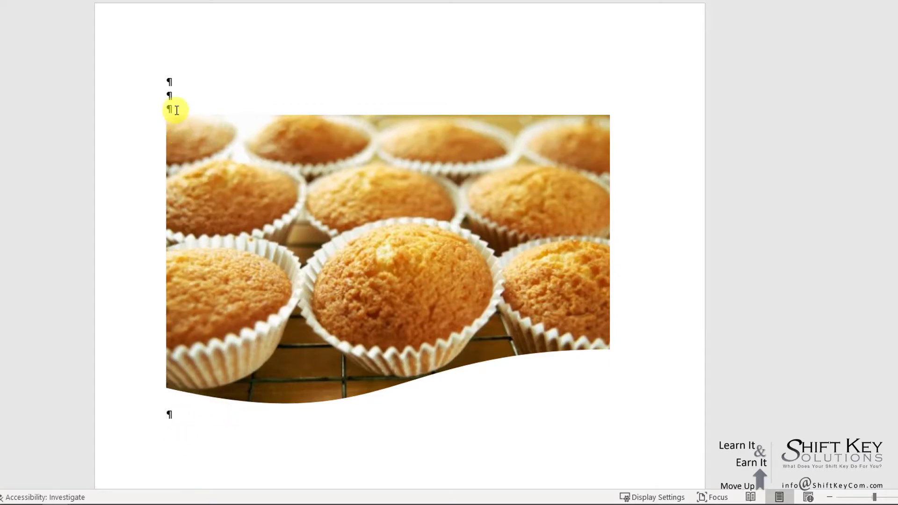
{"action": "left_click", "coordinate": [175, 110]}
{"action": "left_click_drag", "start_coordinate": [200, 170], "coordinate": [195, 161]}
{"action": "left_click", "coordinate": [183, 420]}
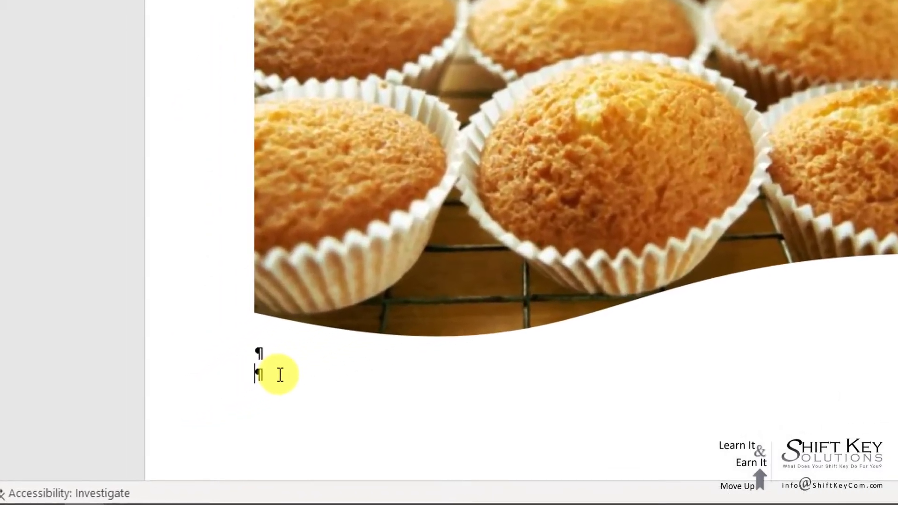
Step: Generate four paragraphs of sample text below the cakes picture with =rand(4)
{"action": "type", "text": "="}
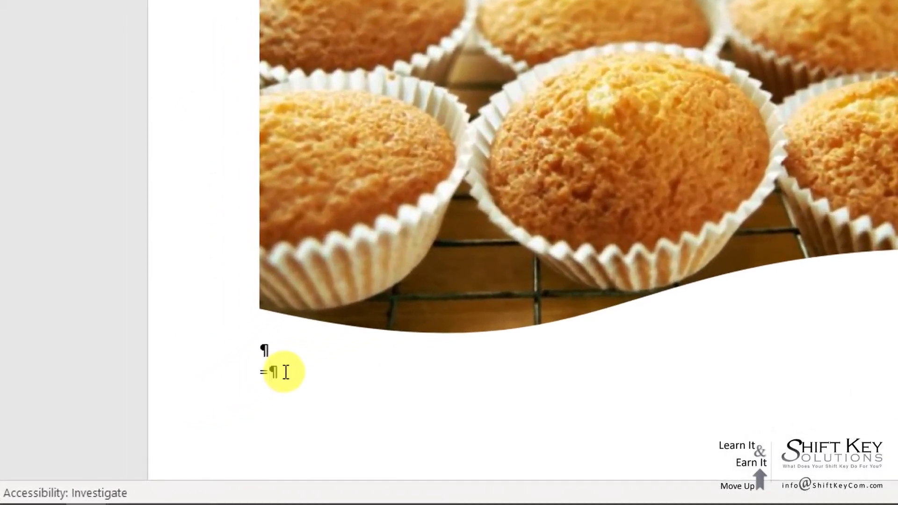
{"action": "type", "text": "rand(4)"}
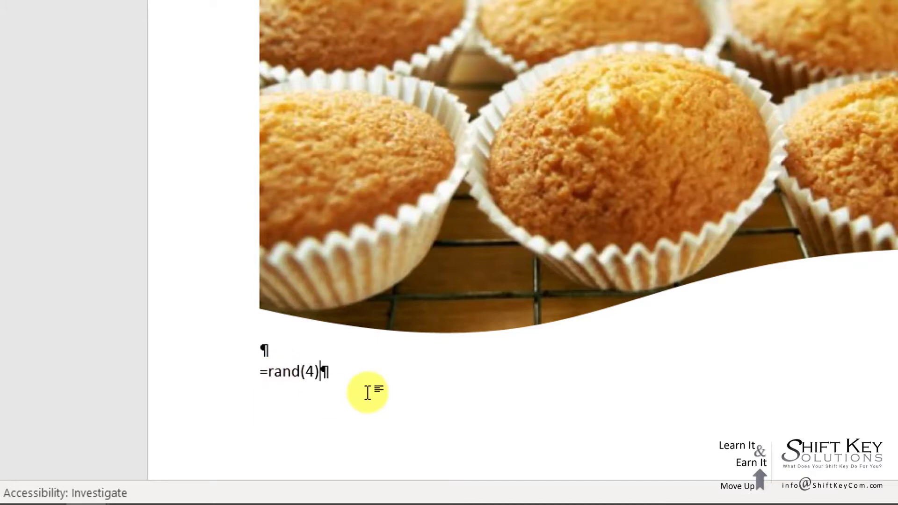
{"action": "scroll", "coordinate": [377, 390], "scroll_direction": "down", "scroll_amount": 3}
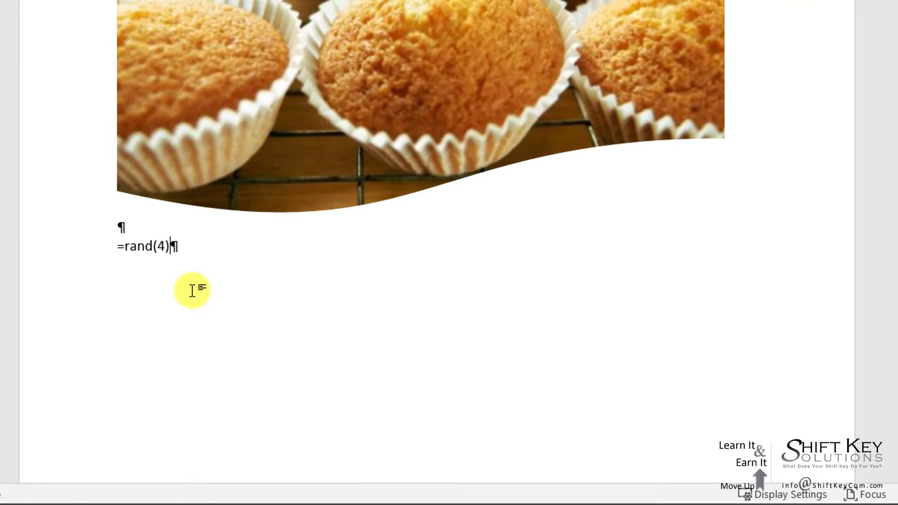
{"action": "key", "text": "Return"}
{"action": "scroll", "coordinate": [511, 257], "scroll_direction": "down", "scroll_amount": 5}
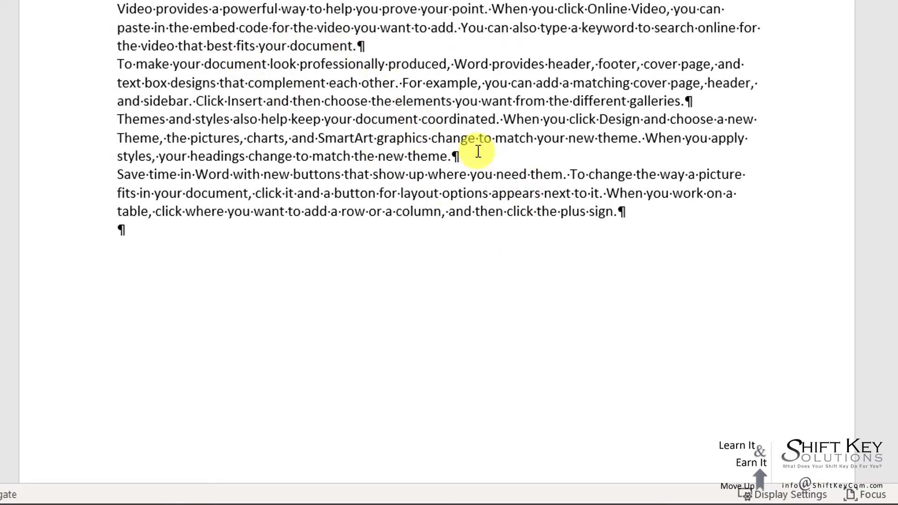
{"action": "scroll", "coordinate": [461, 249], "scroll_direction": "up", "scroll_amount": 3}
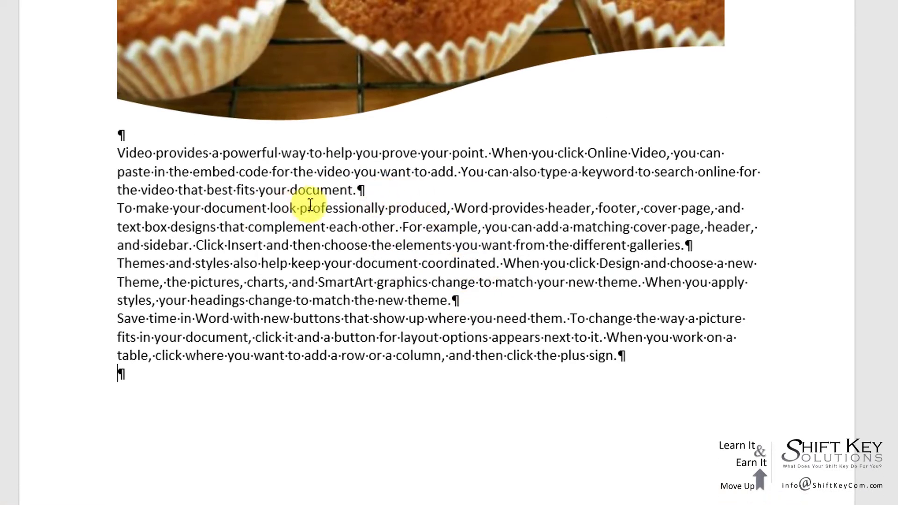
{"action": "key", "text": "ctrl"}
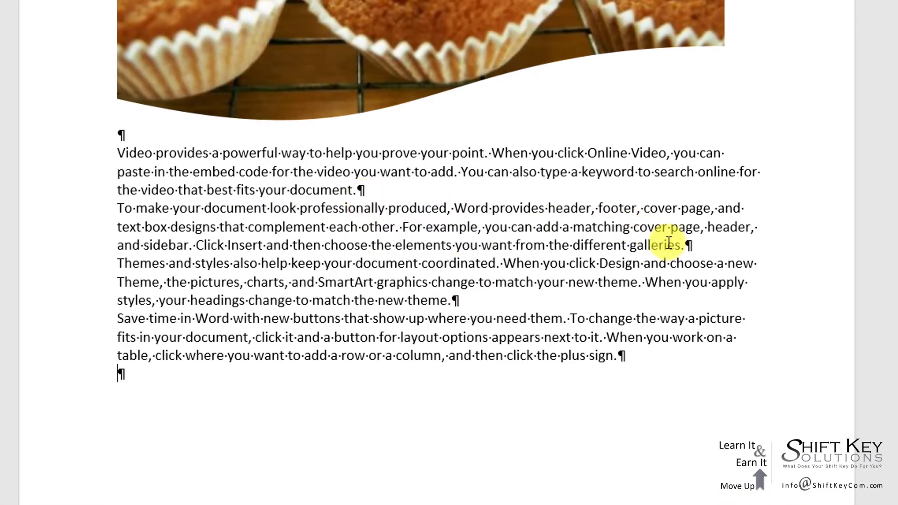
{"action": "key", "text": "ctrl"}
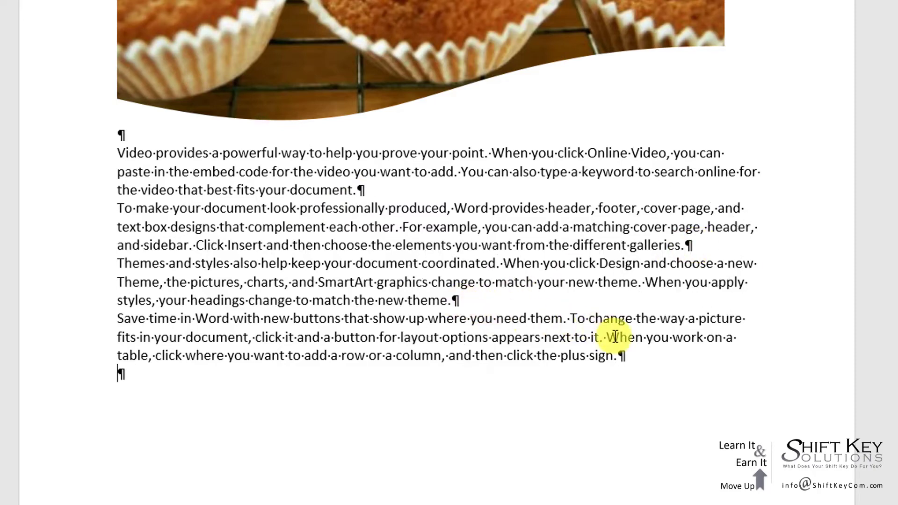
{"action": "key", "text": "ctrl"}
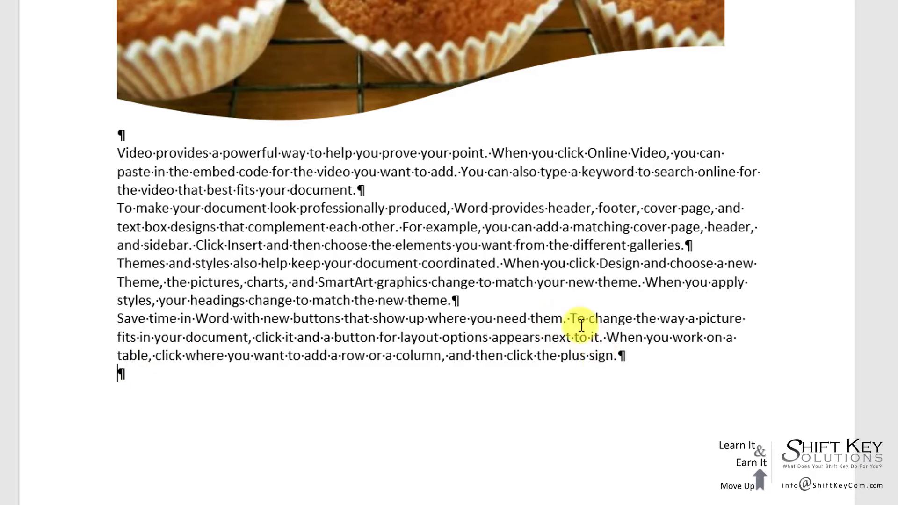
Step: Justify the four sample text paragraphs below the cakes picture
{"action": "left_click_drag", "start_coordinate": [118, 153], "coordinate": [662, 355]}
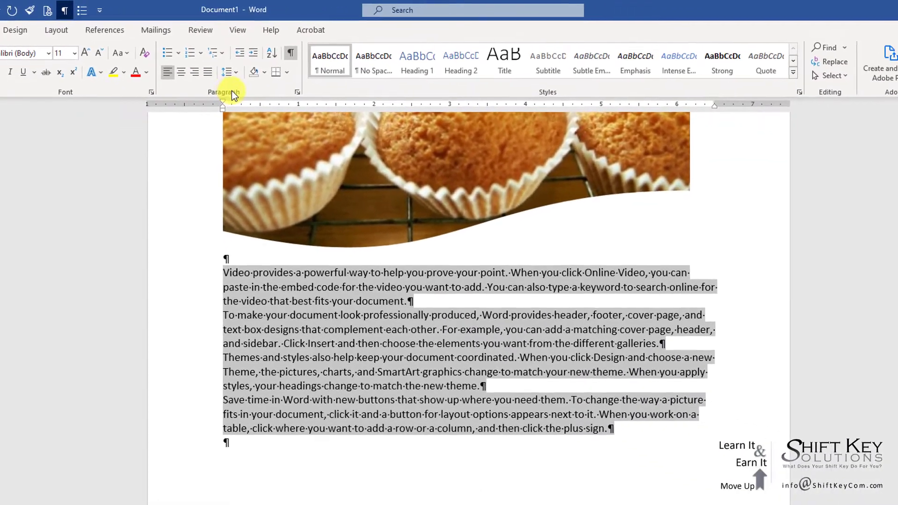
{"action": "left_click", "coordinate": [210, 75]}
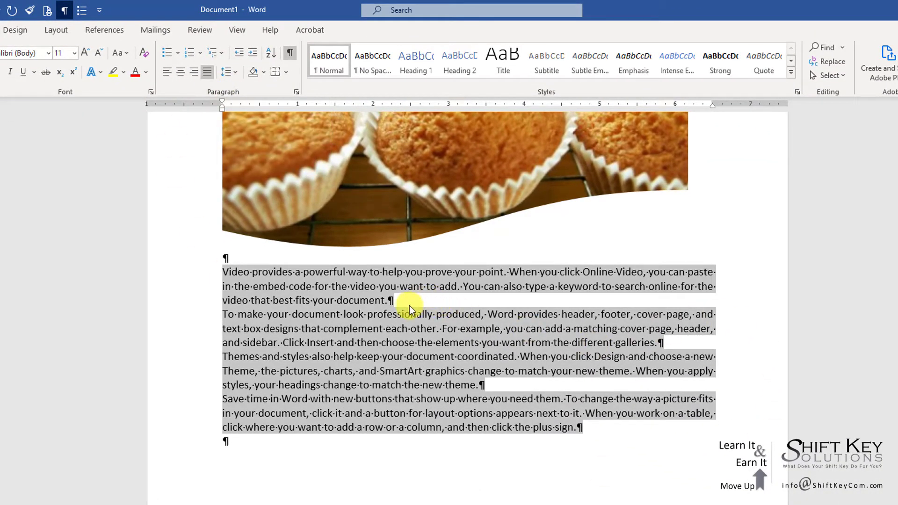
{"action": "left_click", "coordinate": [312, 442]}
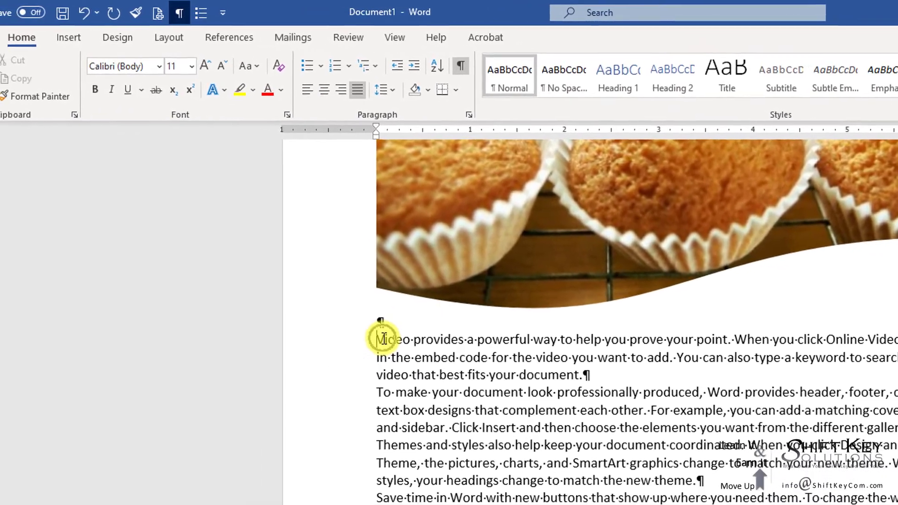
Step: Insert the picture Mixer.png from this device at the start of the first sample text paragraph
{"action": "left_click", "coordinate": [345, 323]}
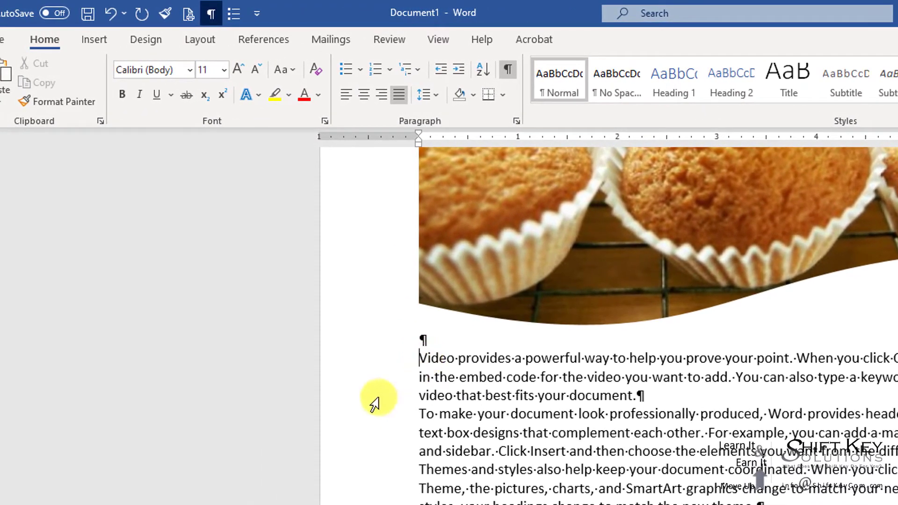
{"action": "left_click", "coordinate": [94, 39]}
{"action": "left_click", "coordinate": [157, 83]}
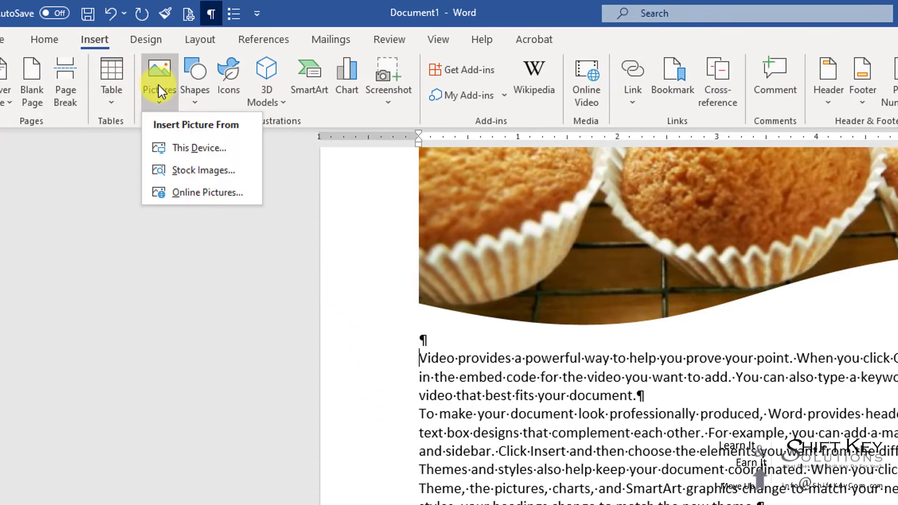
{"action": "left_click", "coordinate": [222, 151]}
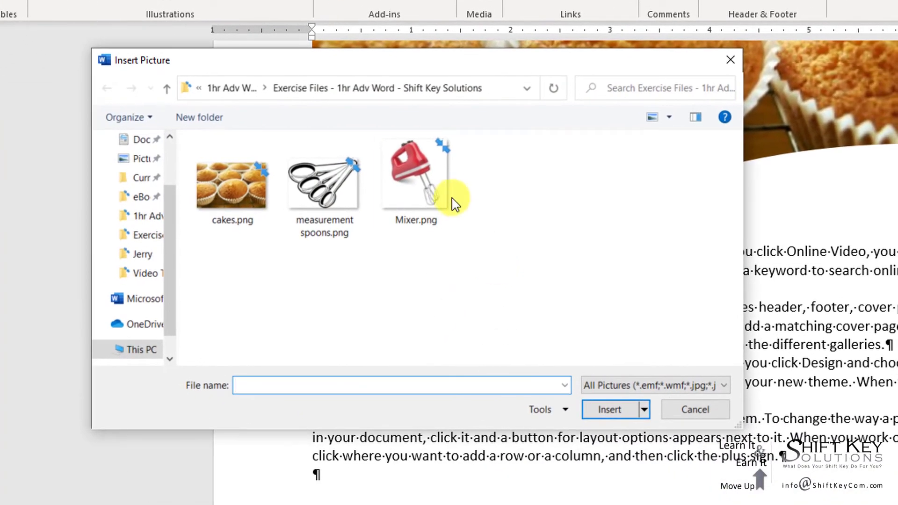
{"action": "left_click", "coordinate": [426, 200]}
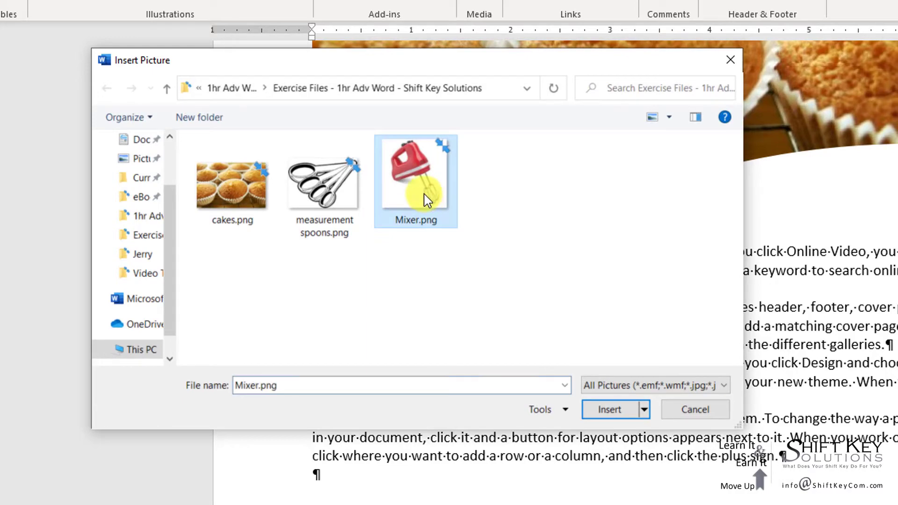
{"action": "left_click", "coordinate": [610, 410]}
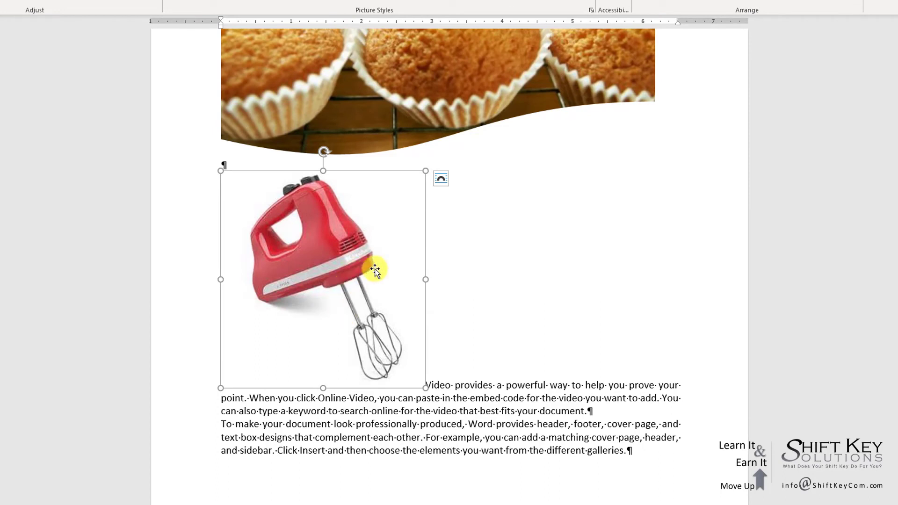
Step: Set the mixer picture's text wrapping to Tight
{"action": "left_click", "coordinate": [445, 183]}
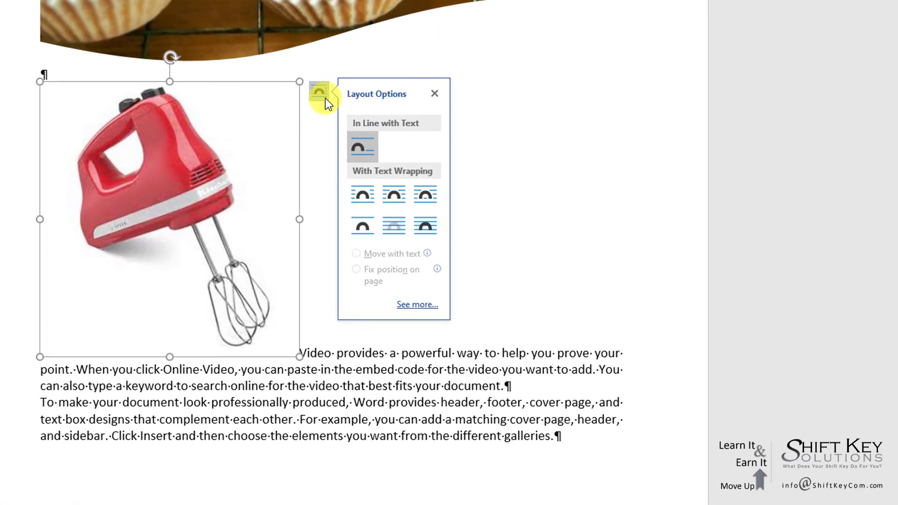
{"action": "left_click", "coordinate": [391, 194]}
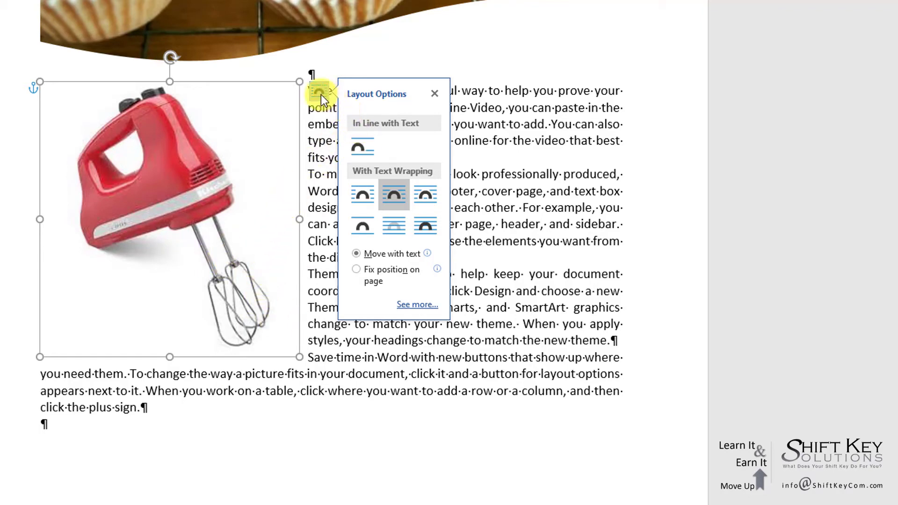
{"action": "left_click", "coordinate": [321, 95]}
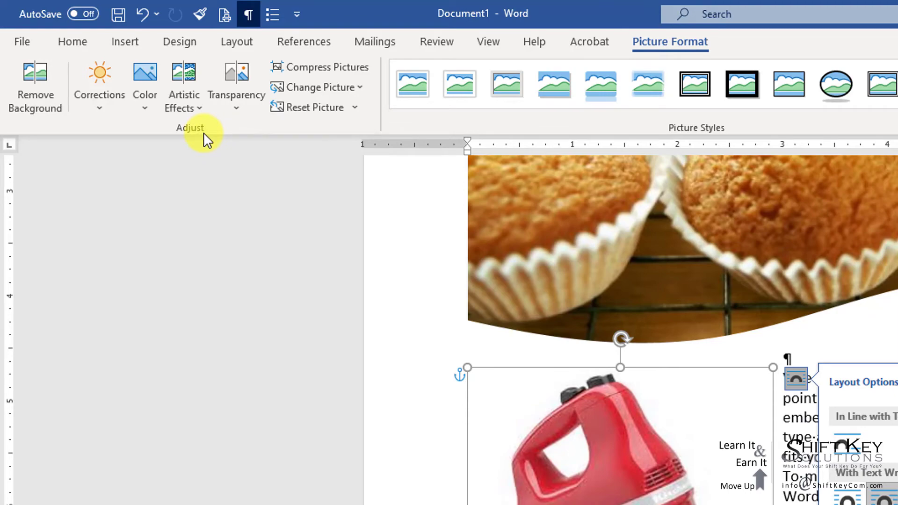
Step: Make the mixer picture's white background transparent with Set Transparent Color so the text follows the mixer's outline
{"action": "left_click", "coordinate": [146, 108]}
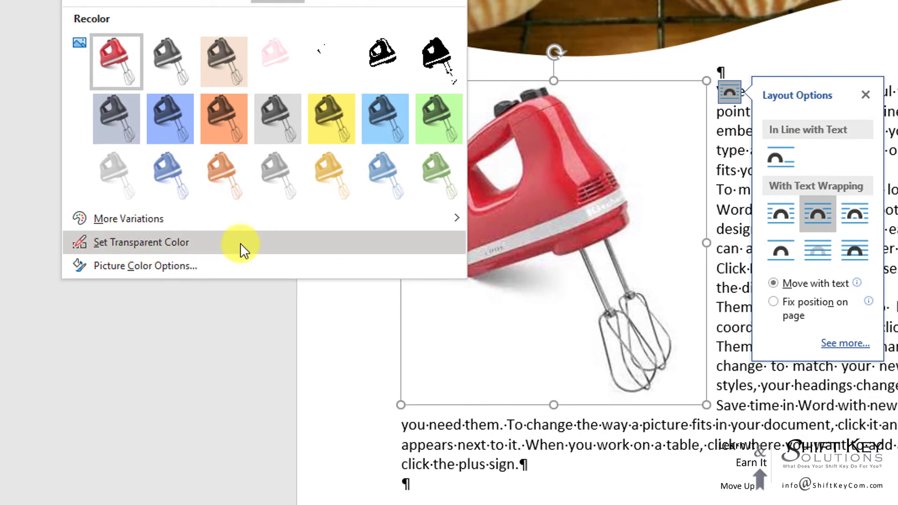
{"action": "left_click", "coordinate": [218, 240]}
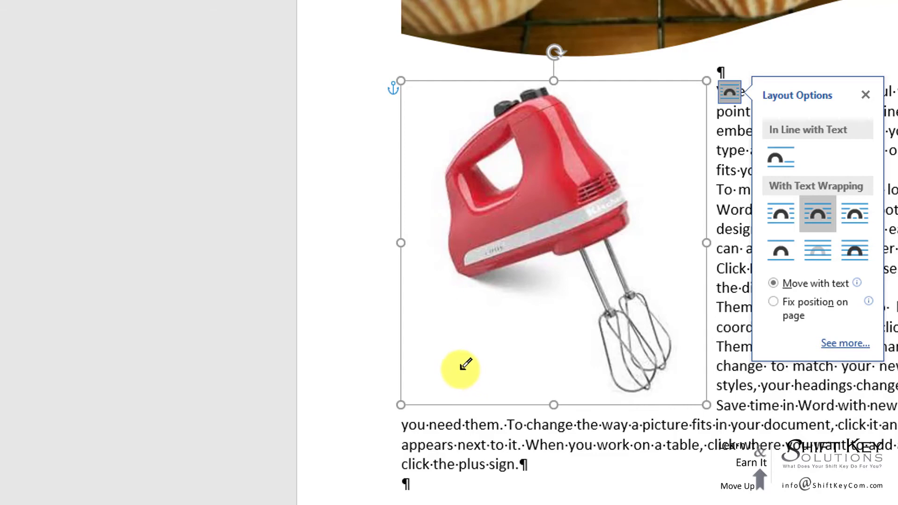
{"action": "left_click", "coordinate": [477, 373]}
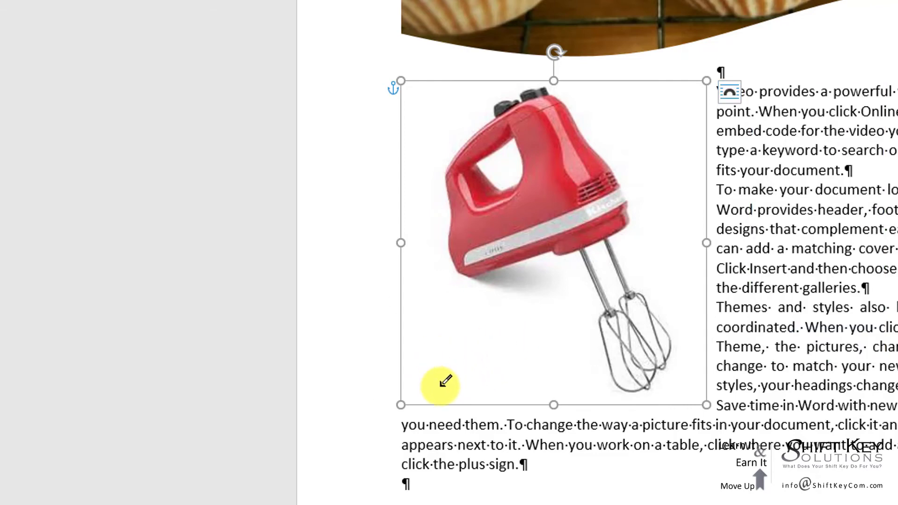
{"action": "left_click", "coordinate": [457, 368]}
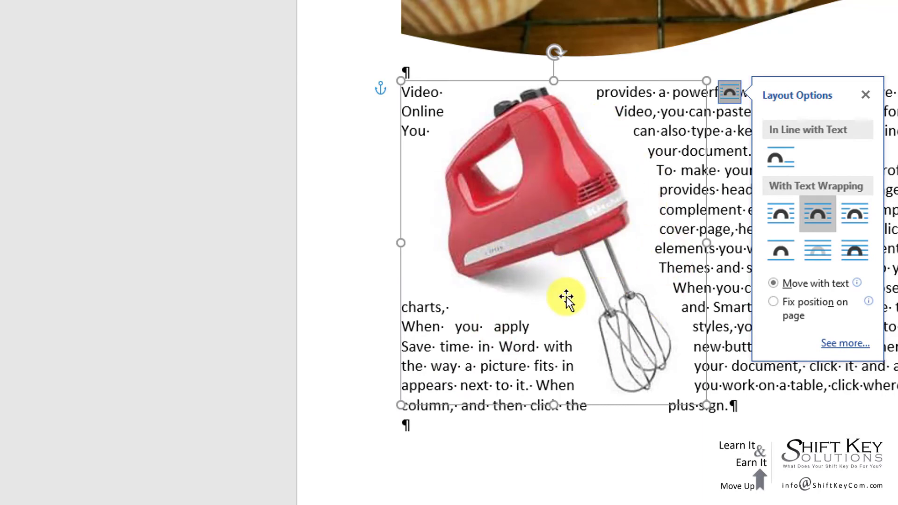
{"action": "left_click", "coordinate": [767, 414]}
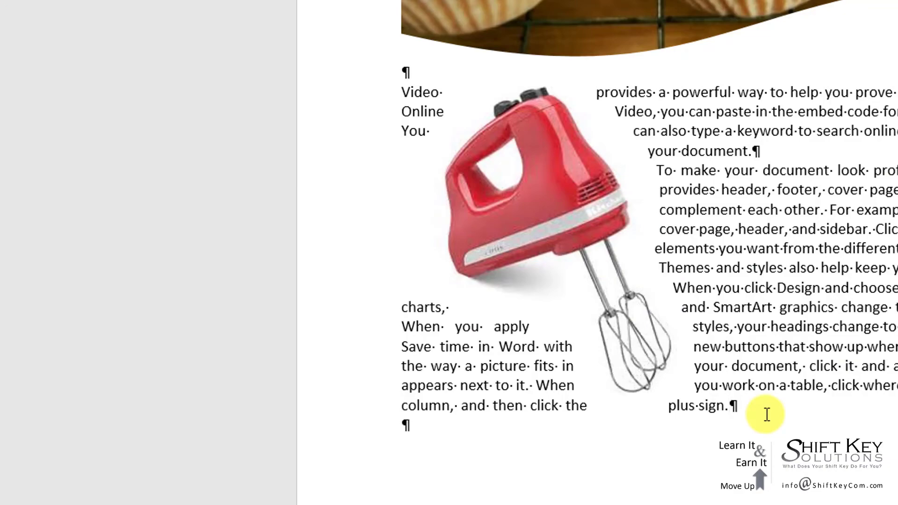
Step: Save the entire document content to the Quick Part Gallery as a building block named Cakes in the General category
{"action": "scroll", "coordinate": [758, 409], "scroll_direction": "up", "scroll_amount": 6}
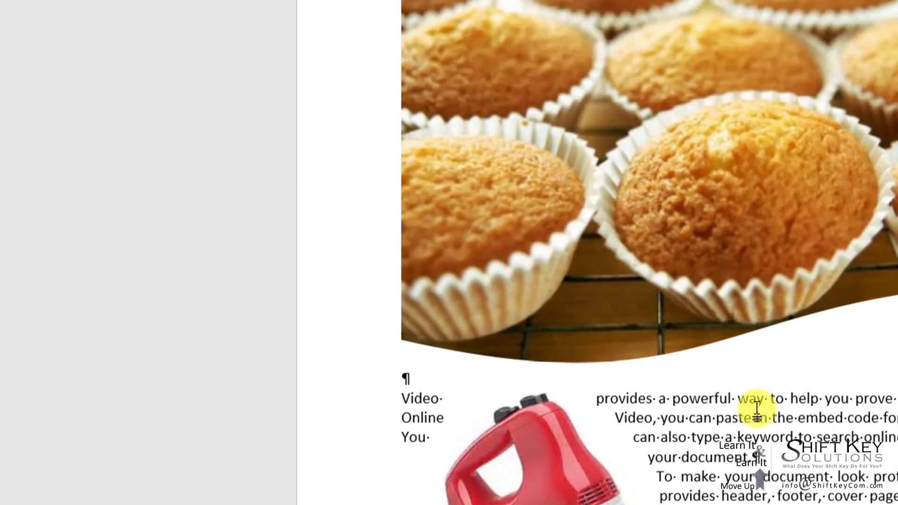
{"action": "scroll", "coordinate": [758, 408], "scroll_direction": "down", "scroll_amount": 4}
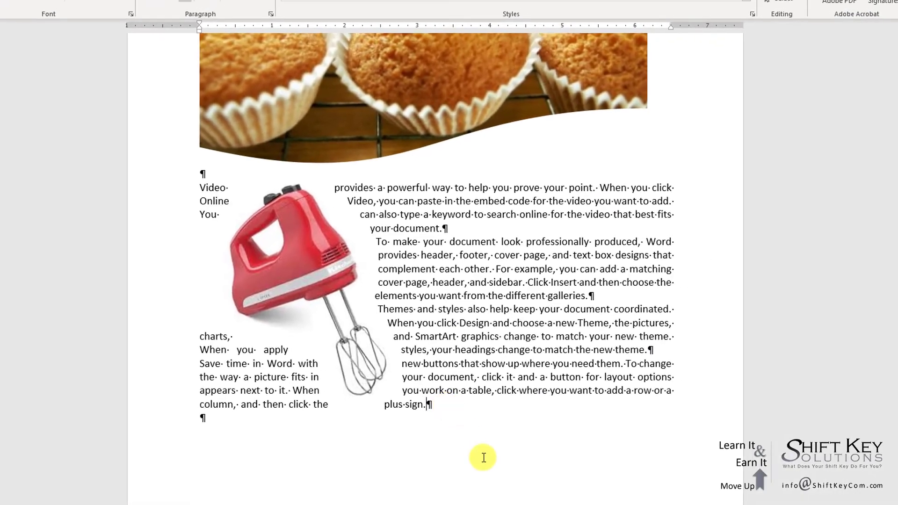
{"action": "key", "text": "ctrl+a"}
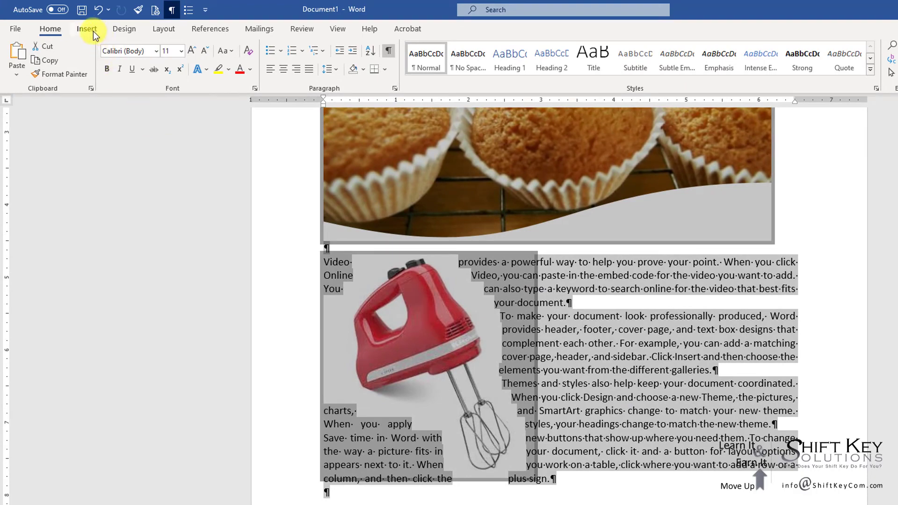
{"action": "left_click", "coordinate": [93, 31]}
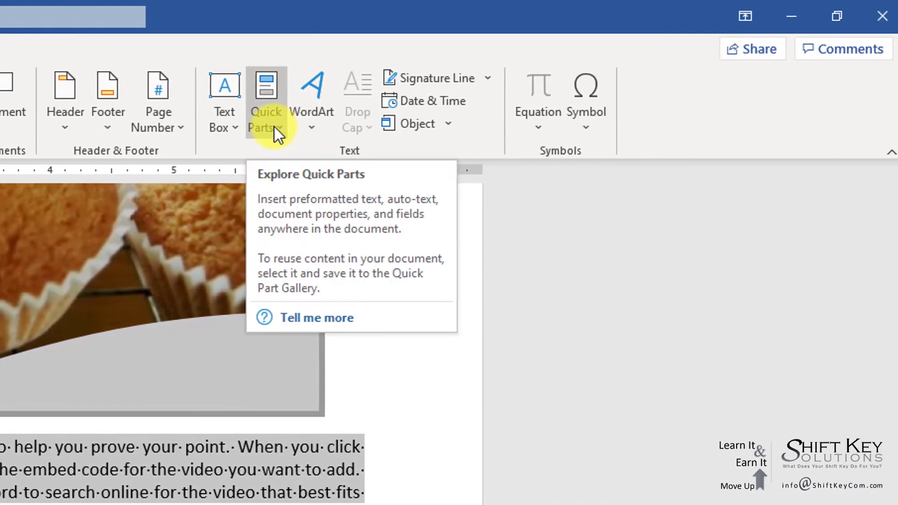
{"action": "left_click", "coordinate": [518, 128]}
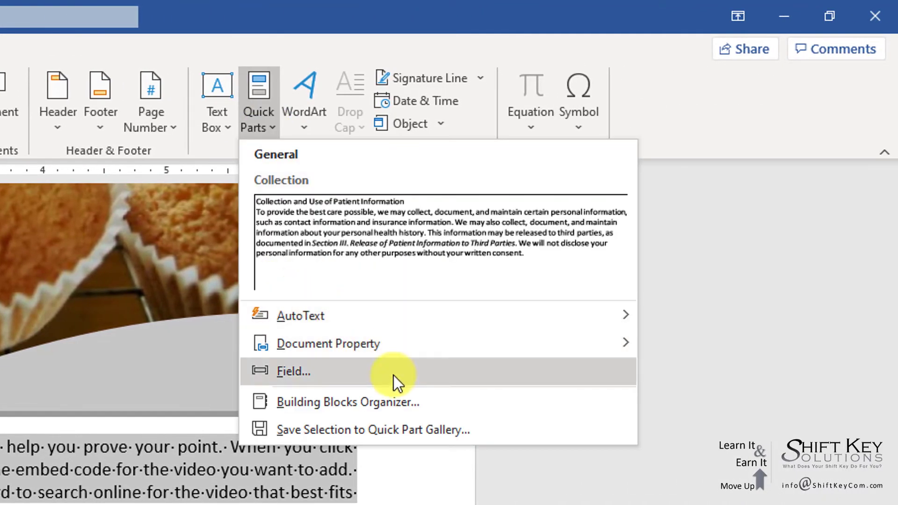
{"action": "left_click", "coordinate": [497, 428]}
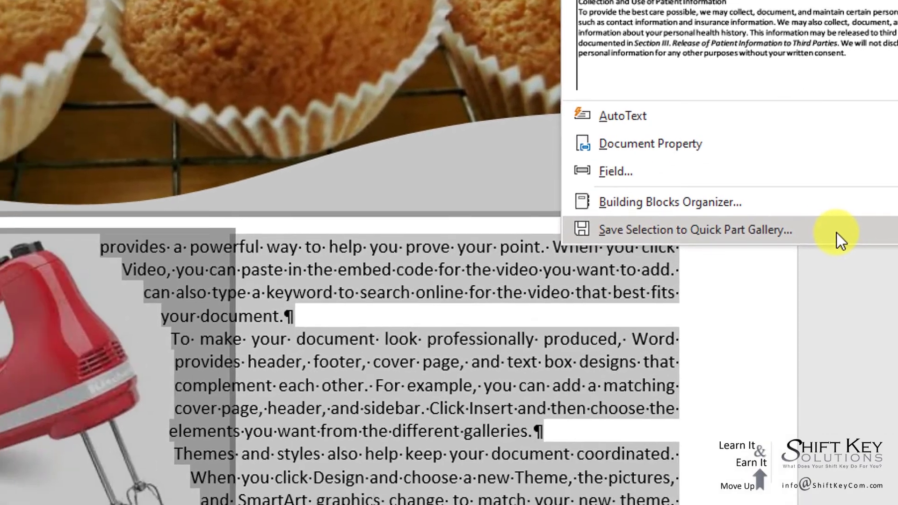
{"action": "left_click", "coordinate": [577, 394]}
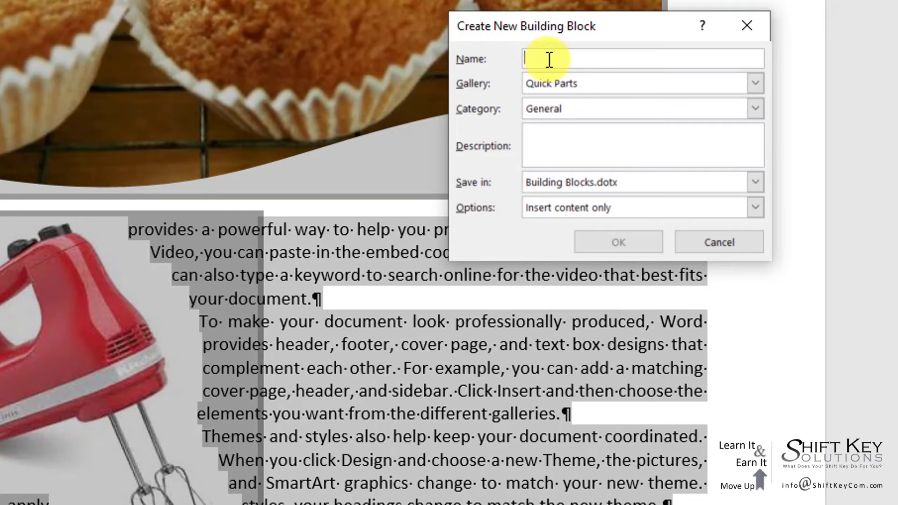
{"action": "type", "text": "Cake"}
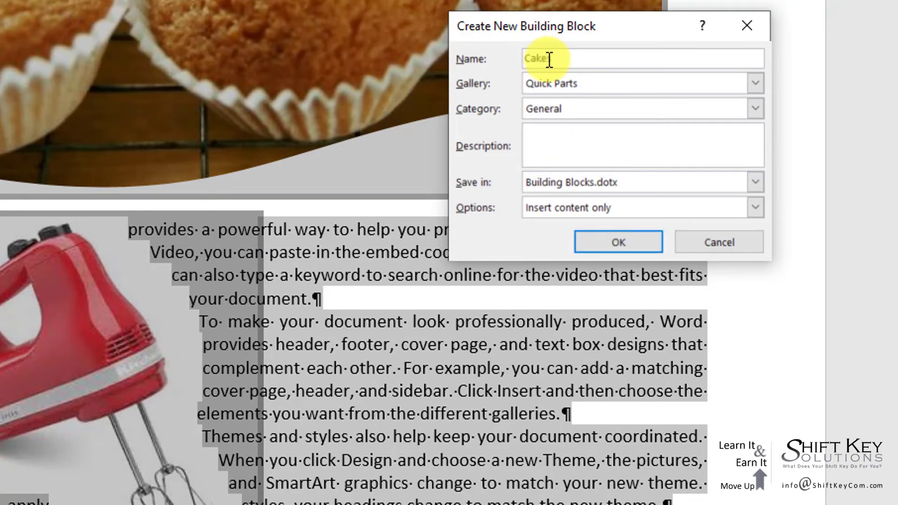
{"action": "type", "text": "s"}
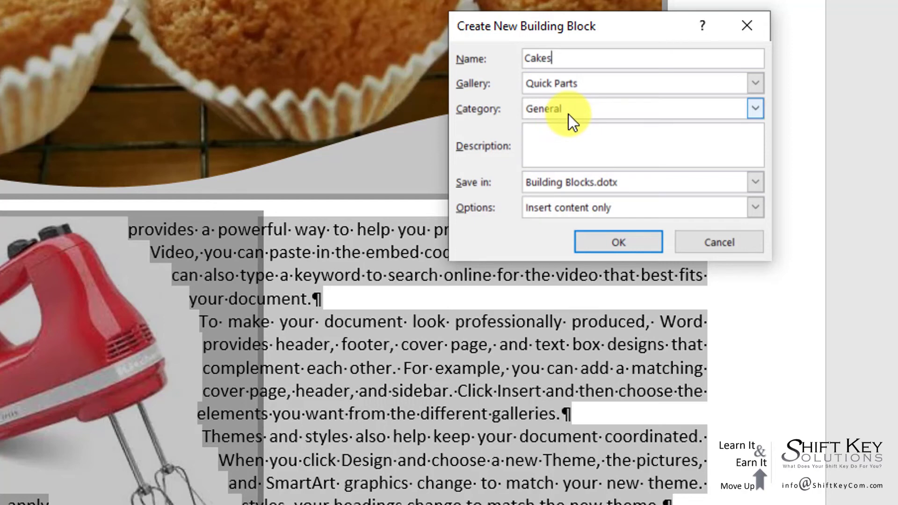
{"action": "left_click", "coordinate": [544, 144]}
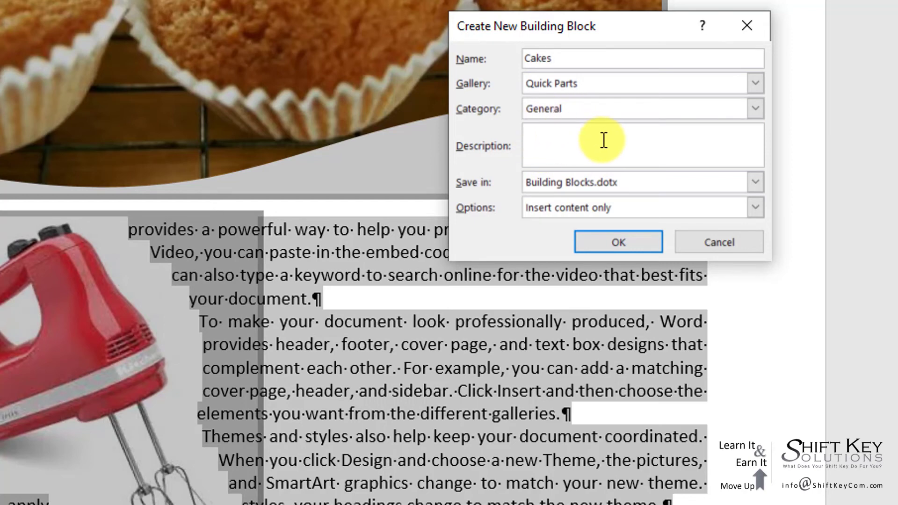
{"action": "left_click", "coordinate": [640, 244]}
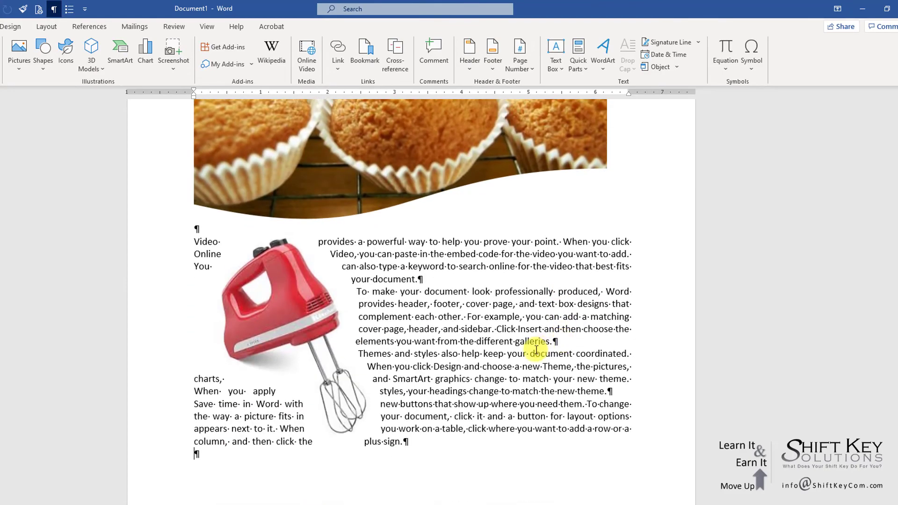
Step: Delete all content from the document
{"action": "key", "text": "ctrl+a"}
{"action": "scroll", "coordinate": [536, 350], "scroll_direction": "up", "scroll_amount": 3}
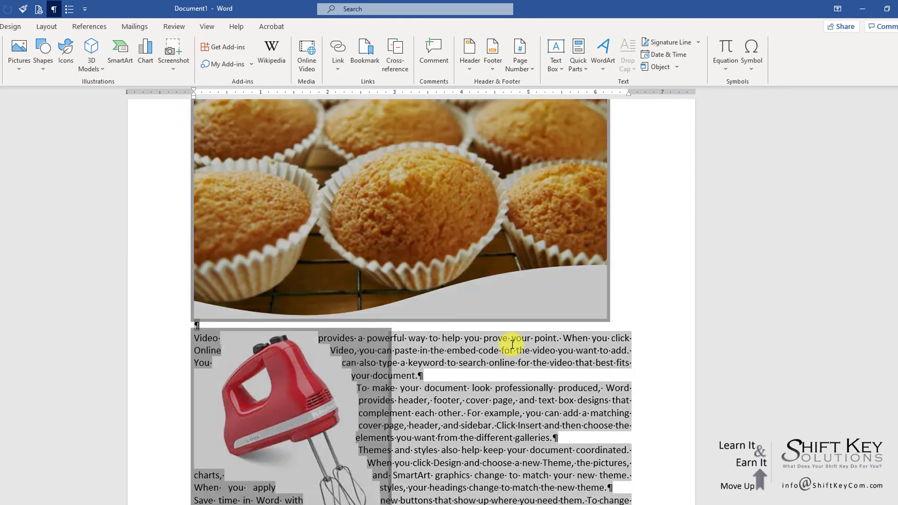
{"action": "key", "text": "Delete"}
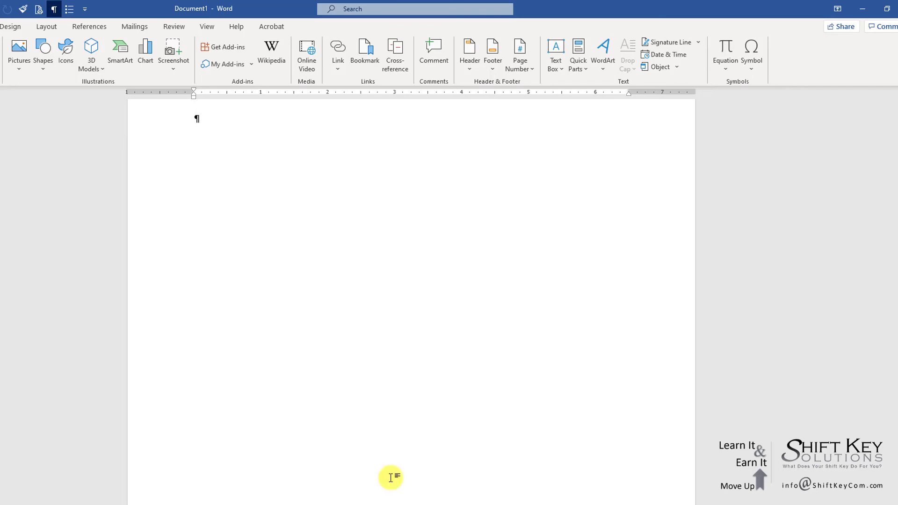
{"action": "scroll", "coordinate": [415, 295], "scroll_direction": "up", "scroll_amount": 2}
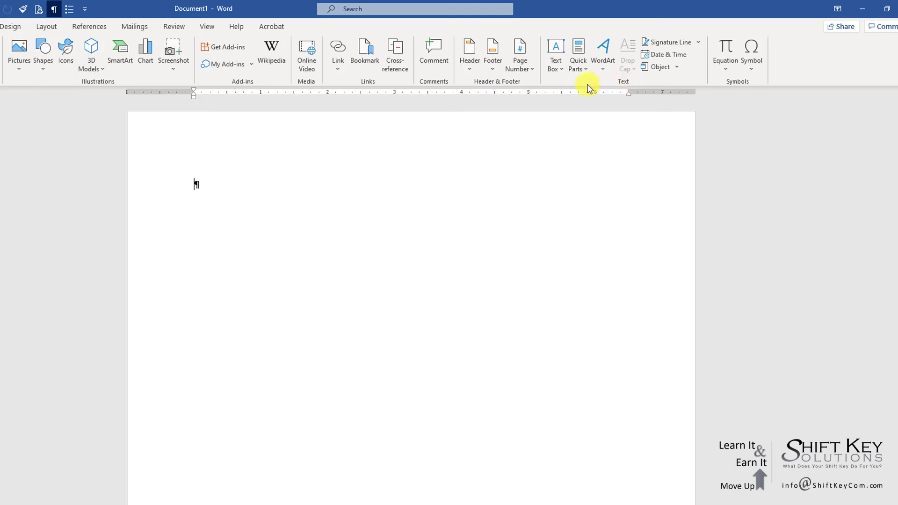
Step: Insert the Cakes quick part into the empty document and review the inserted pictures and text
{"action": "left_click", "coordinate": [580, 68]}
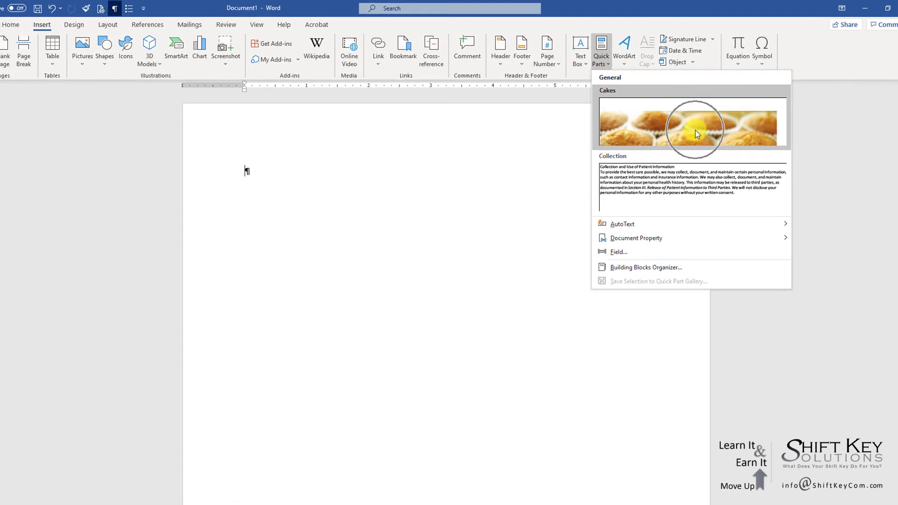
{"action": "left_click", "coordinate": [697, 134]}
{"action": "scroll", "coordinate": [402, 321], "scroll_direction": "up", "scroll_amount": 5}
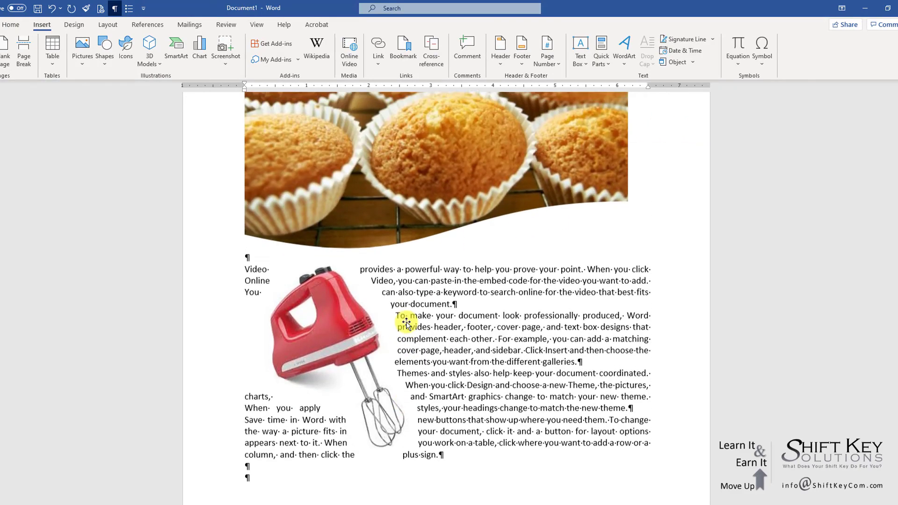
{"action": "scroll", "coordinate": [408, 322], "scroll_direction": "down", "scroll_amount": 5}
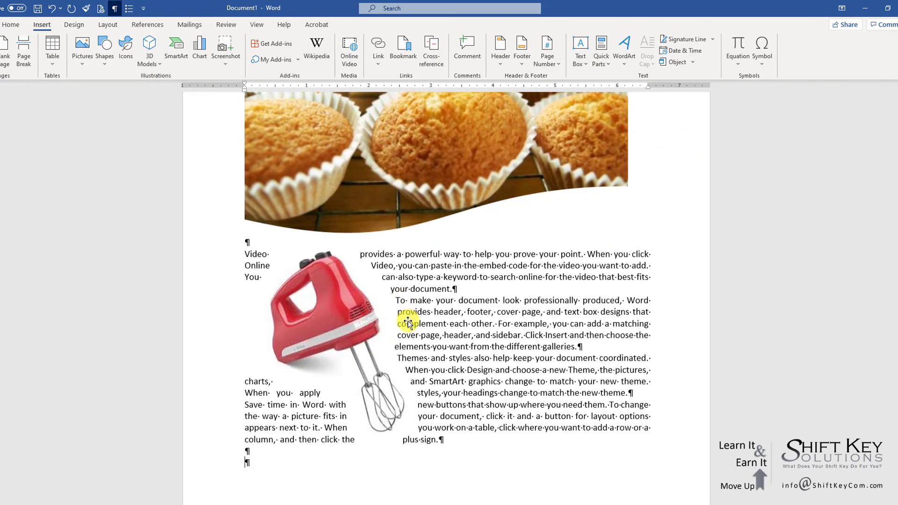
{"action": "scroll", "coordinate": [408, 322], "scroll_direction": "up", "scroll_amount": 4}
{"action": "scroll", "coordinate": [408, 322], "scroll_direction": "down", "scroll_amount": 3}
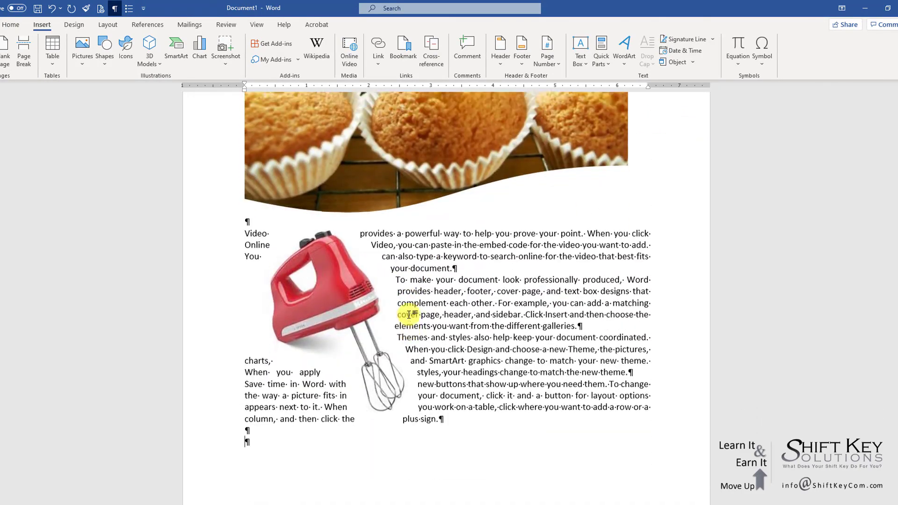
{"action": "scroll", "coordinate": [409, 317], "scroll_direction": "up", "scroll_amount": 4}
{"action": "scroll", "coordinate": [409, 316], "scroll_direction": "up", "scroll_amount": 2}
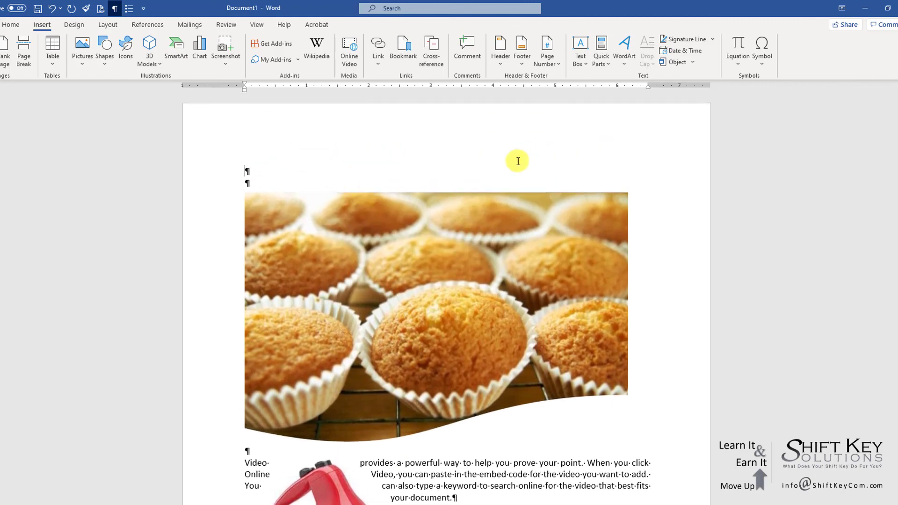